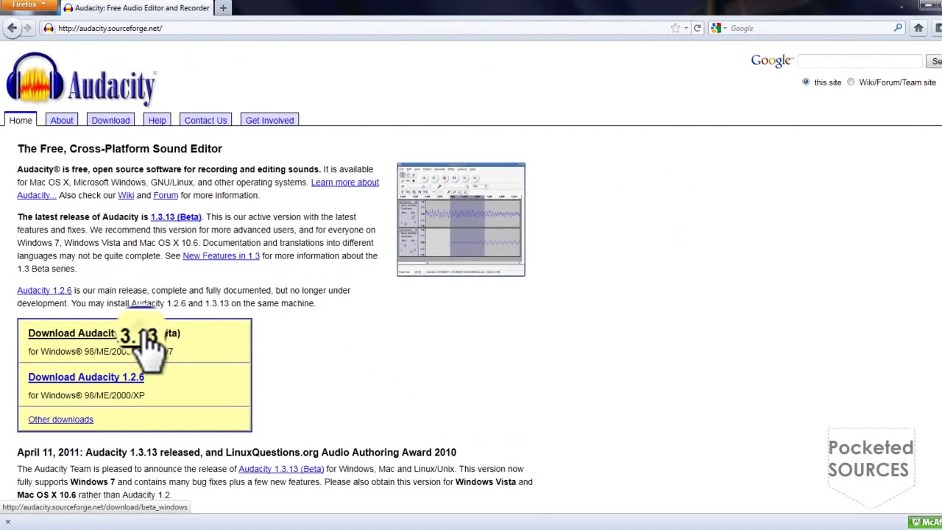
Download the Audacity 1.3.13 Windows installer from the Recommended Download link and save it to disk.
click(140, 332)
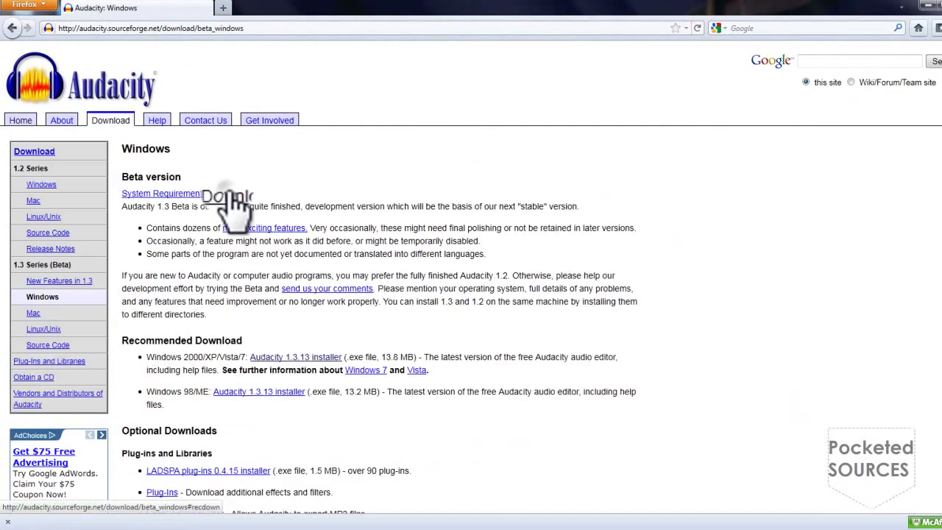
click(227, 192)
click(317, 66)
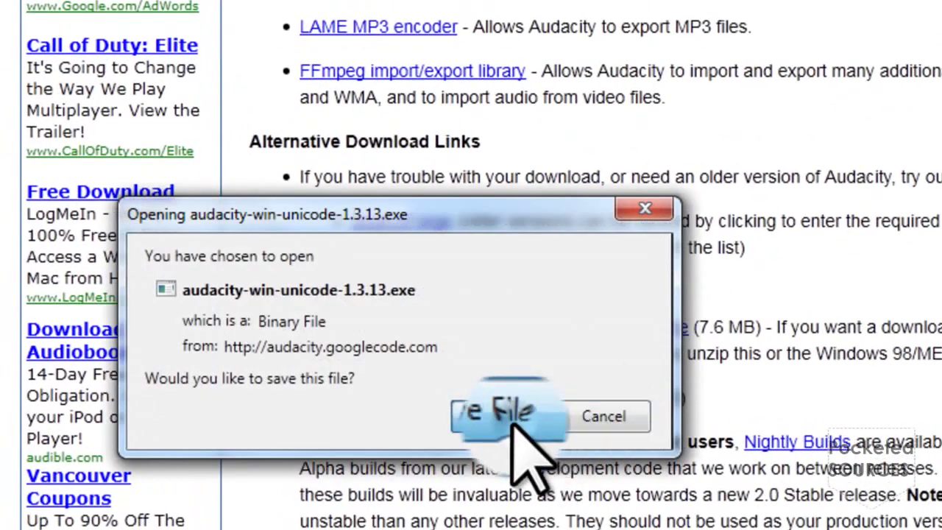
click(505, 411)
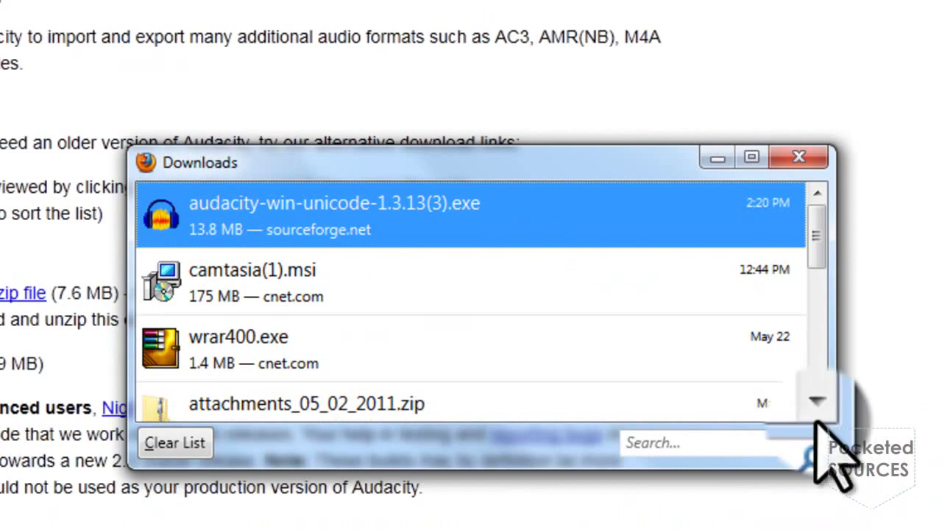
Run the downloaded Audacity installer, approving the security and administrator prompts and keeping English.
click(686, 218)
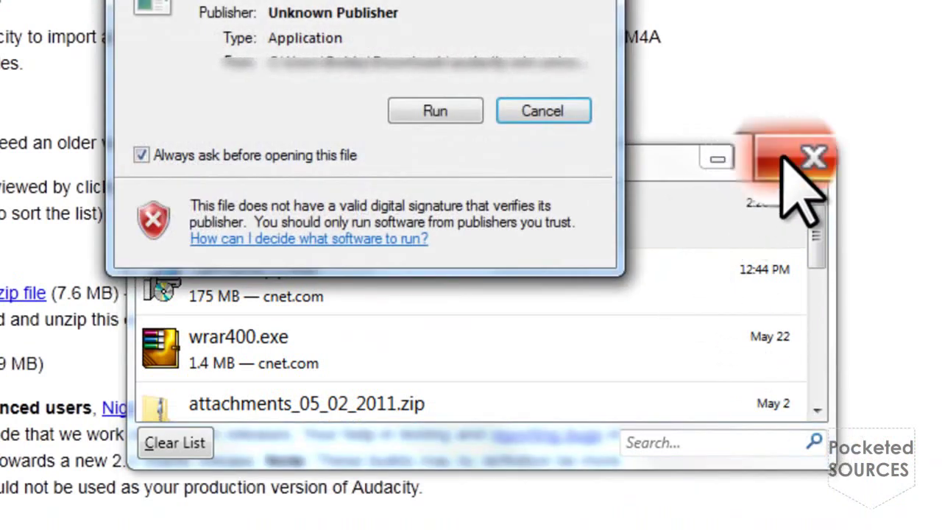
click(792, 157)
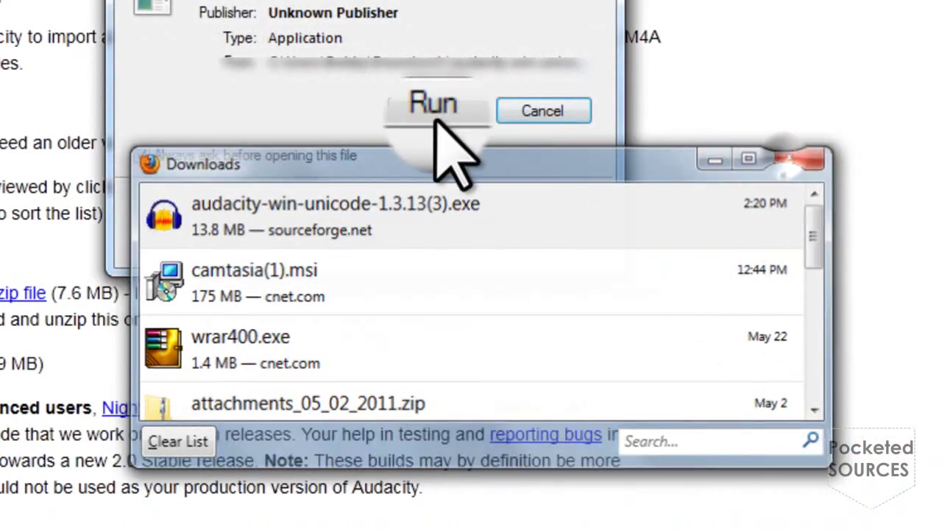
click(435, 110)
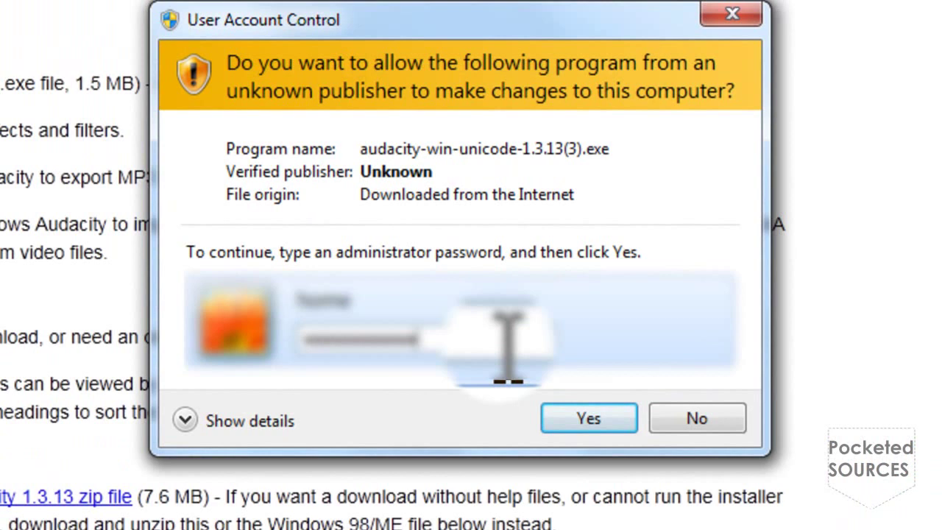
key(Return)
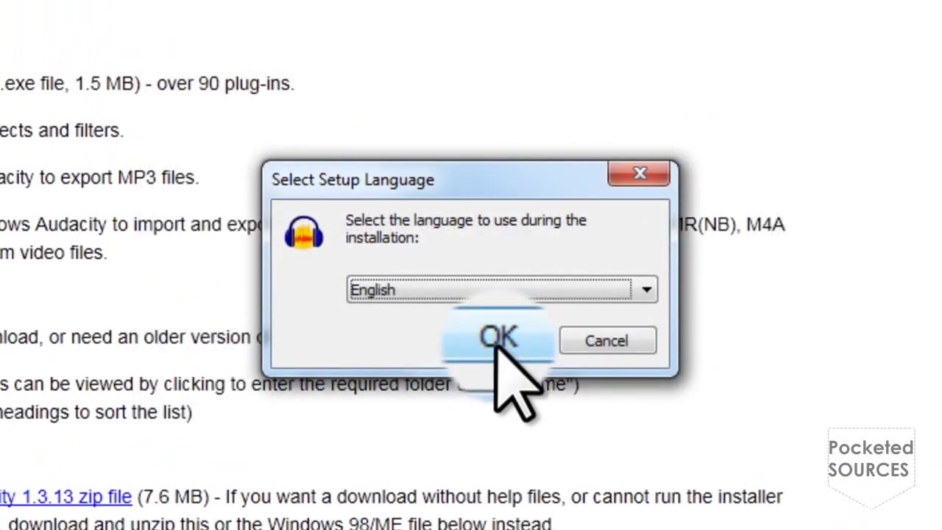
click(498, 340)
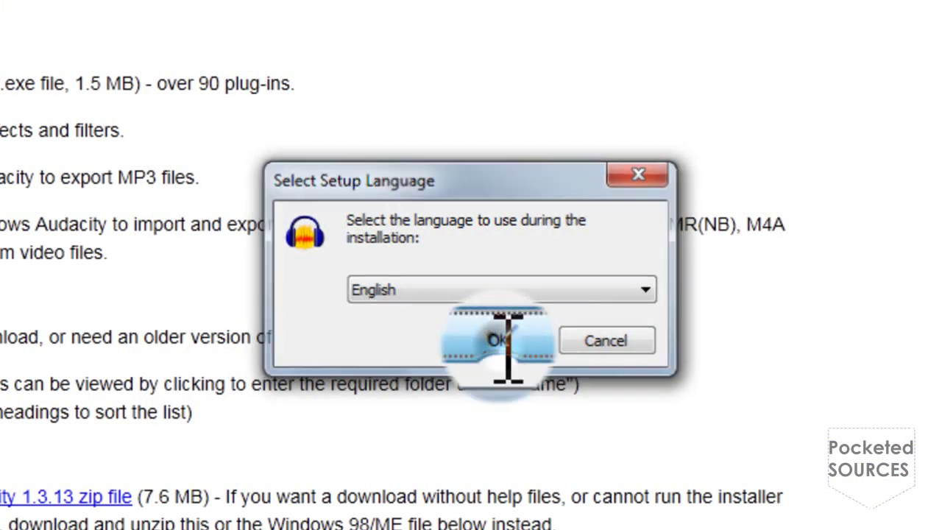
Install Audacity 1.3 Beta (Unicode) into the existing folder without a desktop icon, then launch it.
click(614, 496)
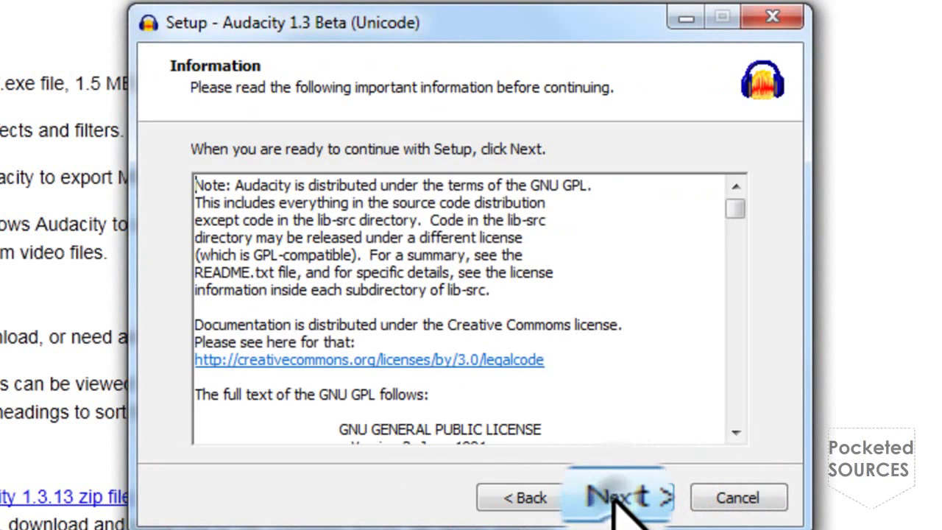
click(615, 497)
click(617, 507)
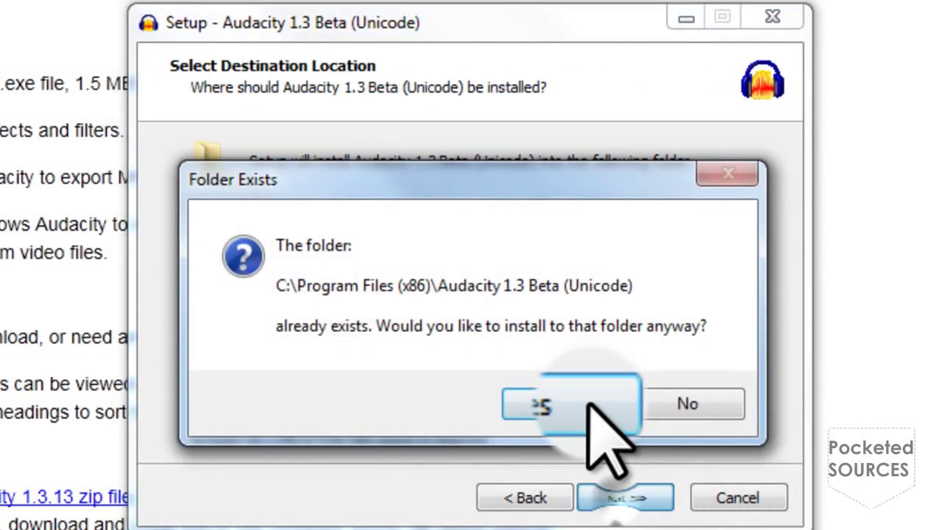
click(593, 397)
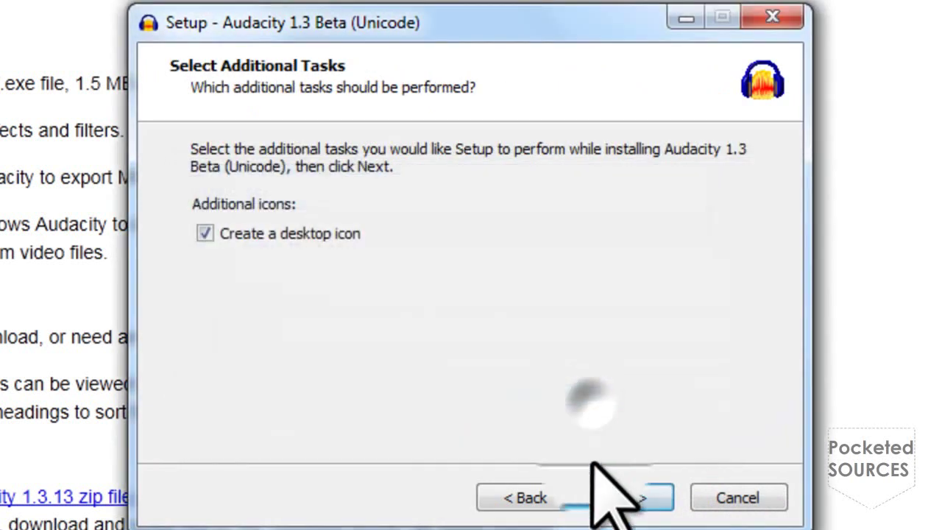
click(331, 234)
click(625, 500)
click(627, 501)
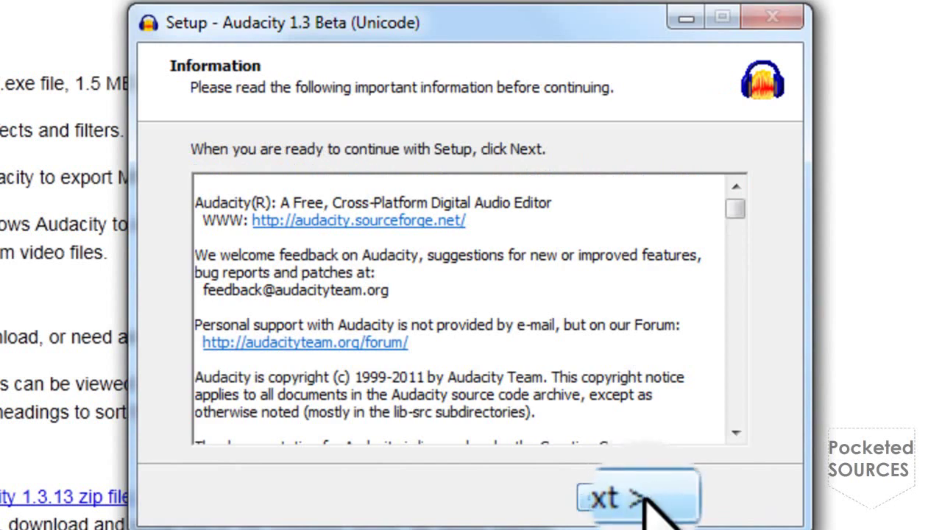
click(648, 502)
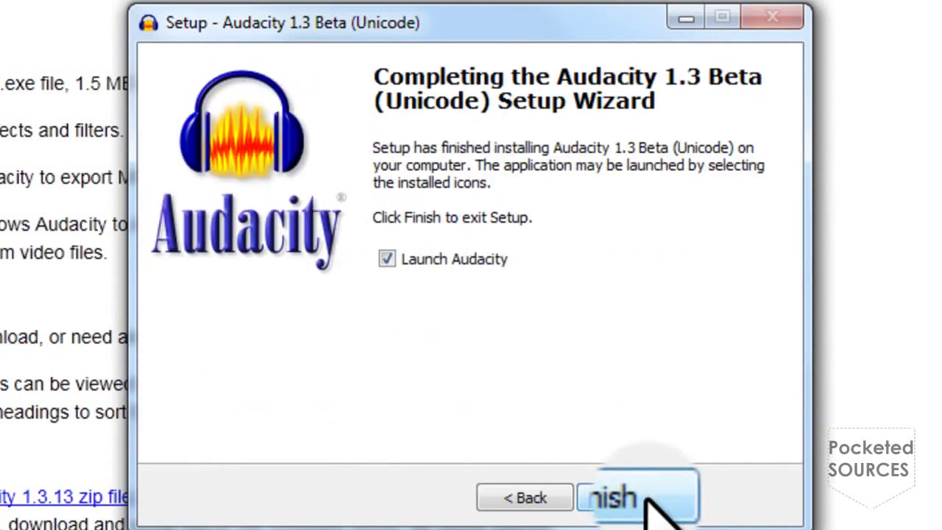
click(648, 500)
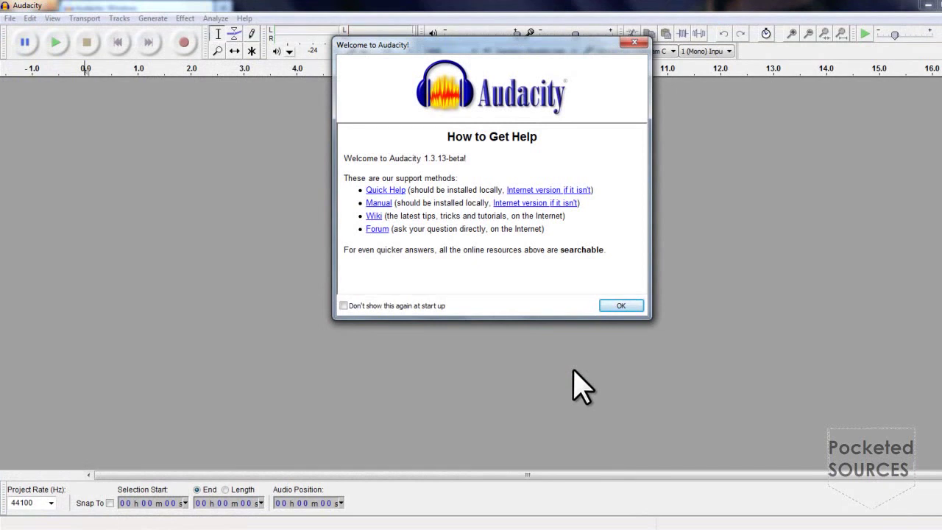
Dismiss the welcome window and open Edit > Preferences to check the Libraries page.
click(633, 304)
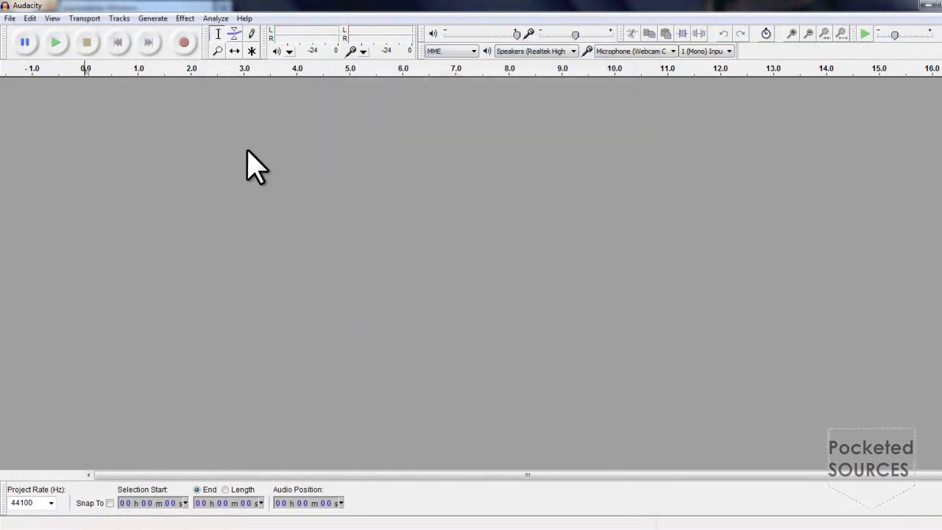
click(31, 18)
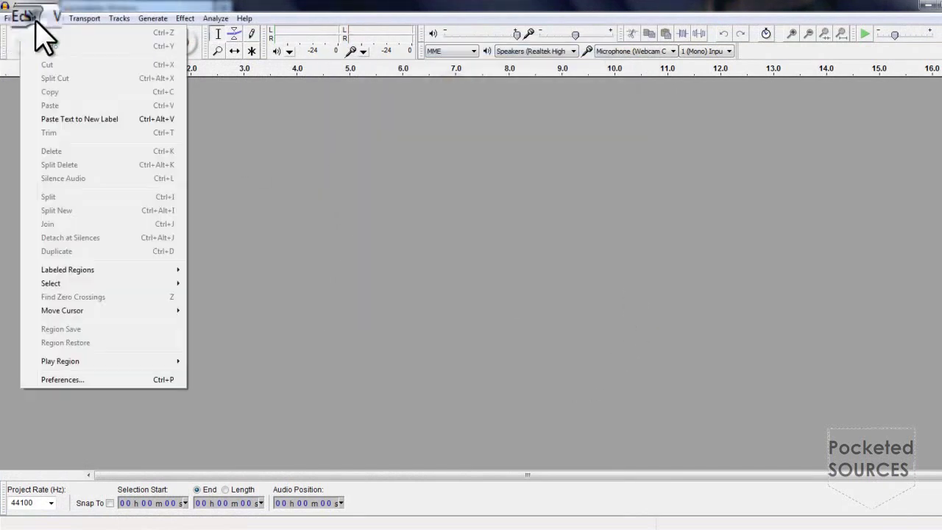
click(81, 379)
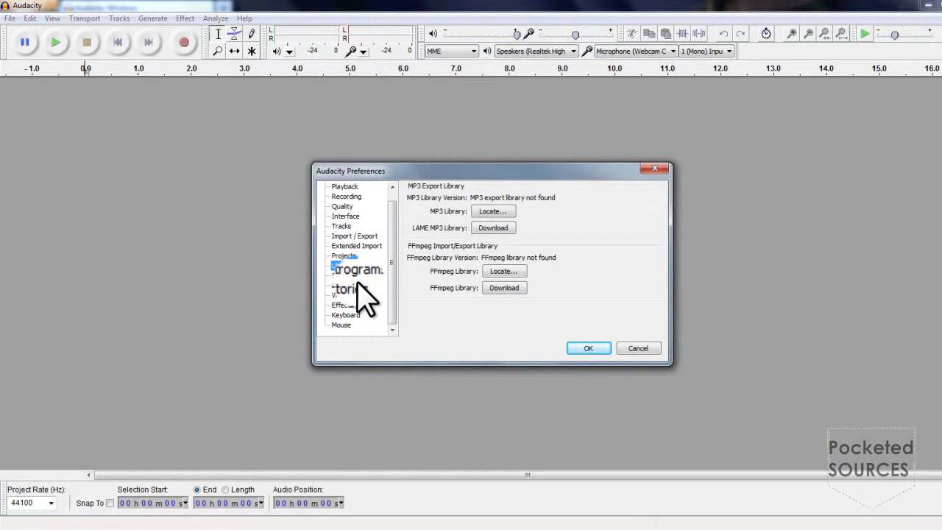
scroll(361, 279, up, 1)
scroll(361, 280, down, 1)
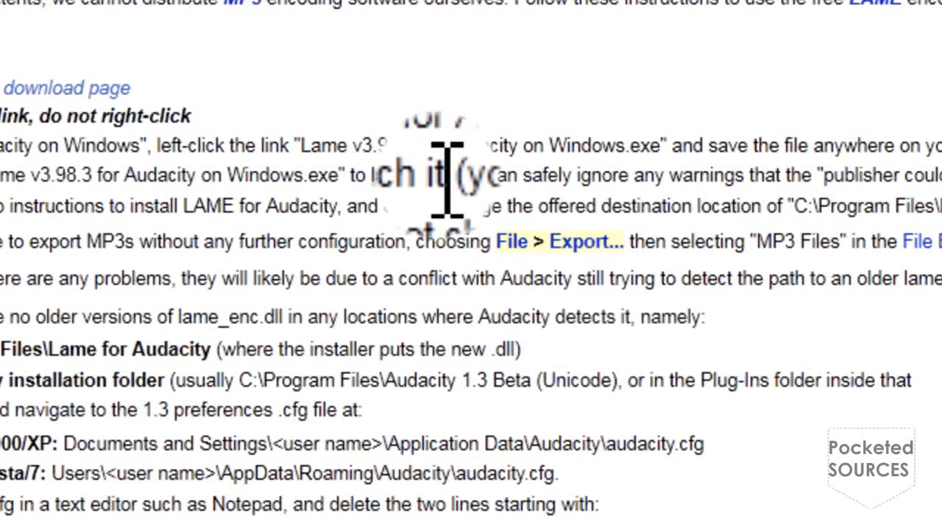
Save Lame_v3.98.3_for_Audacity_on_Windows.exe from the LAME download page.
click(103, 95)
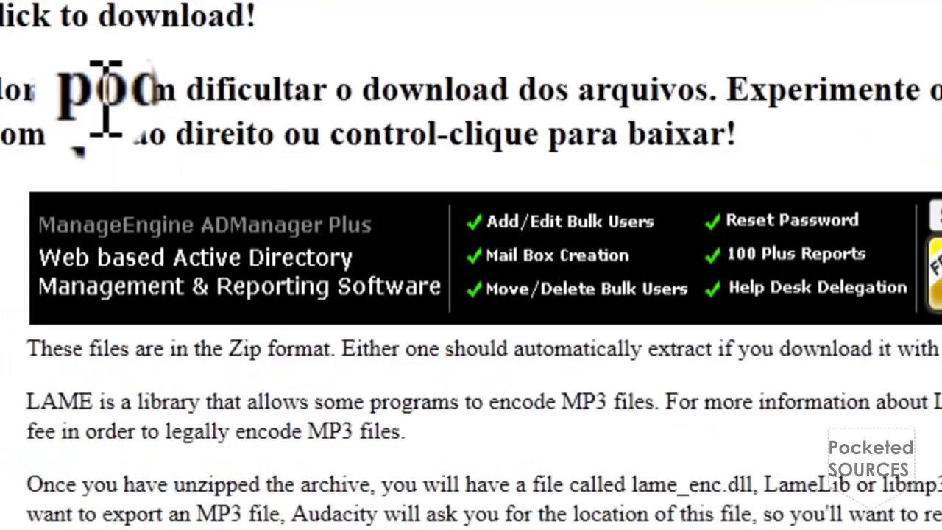
scroll(331, 431, down, 2)
scroll(317, 291, down, 2)
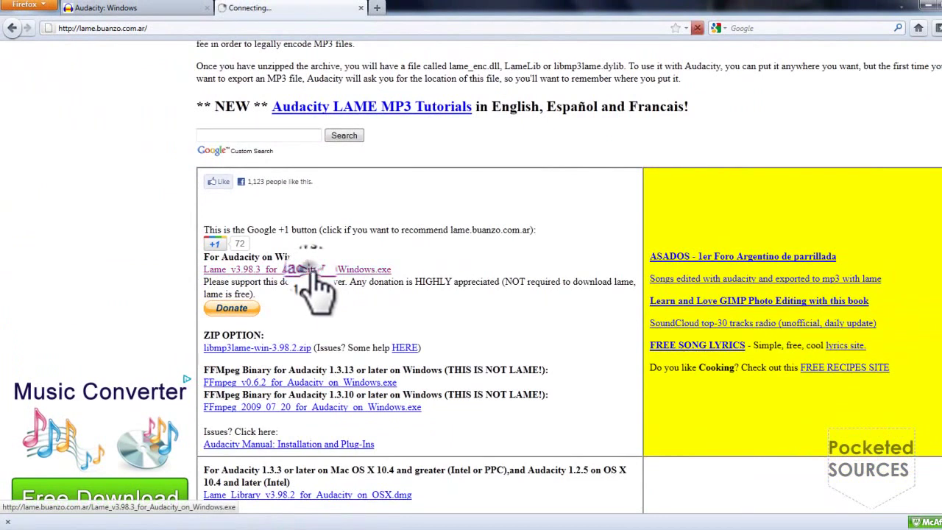
click(316, 273)
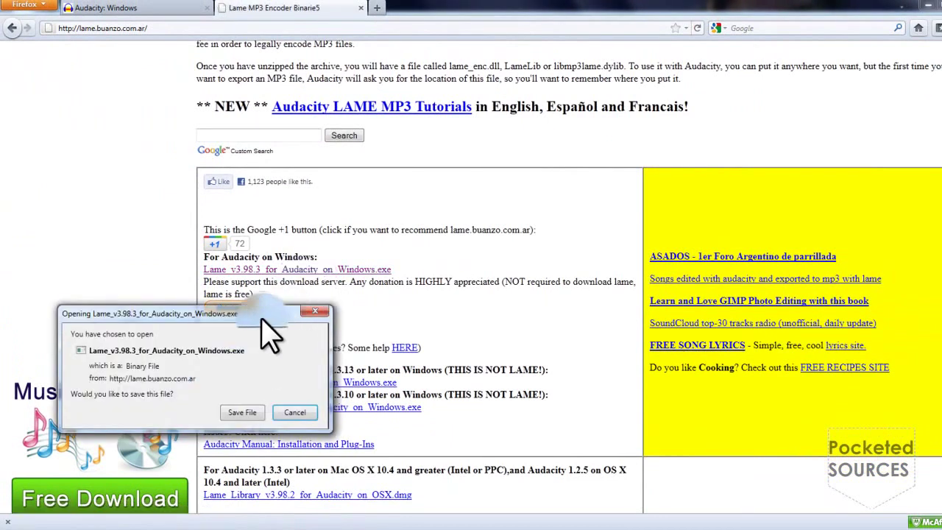
drag(263, 321, 379, 264)
click(365, 357)
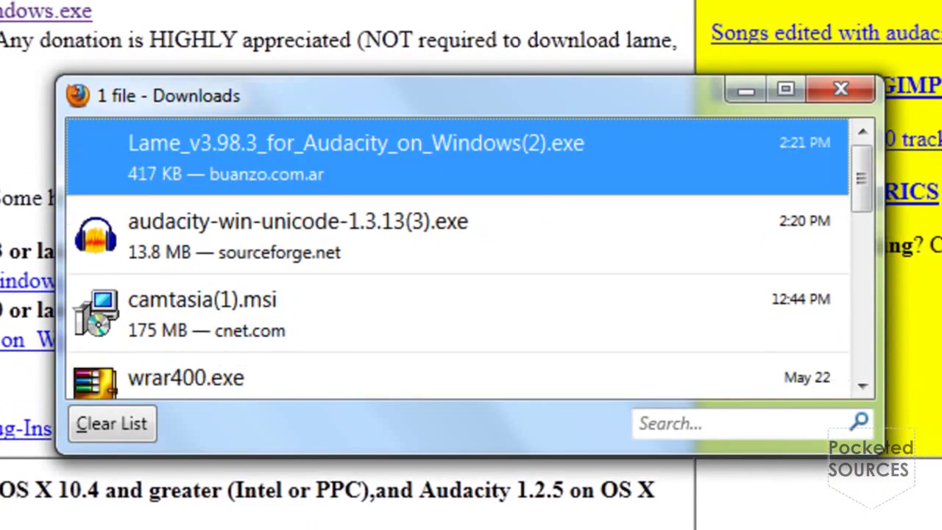
Run the downloaded LAME installer, entering the administrator password at the UAC prompt.
drag(564, 197, 569, 173)
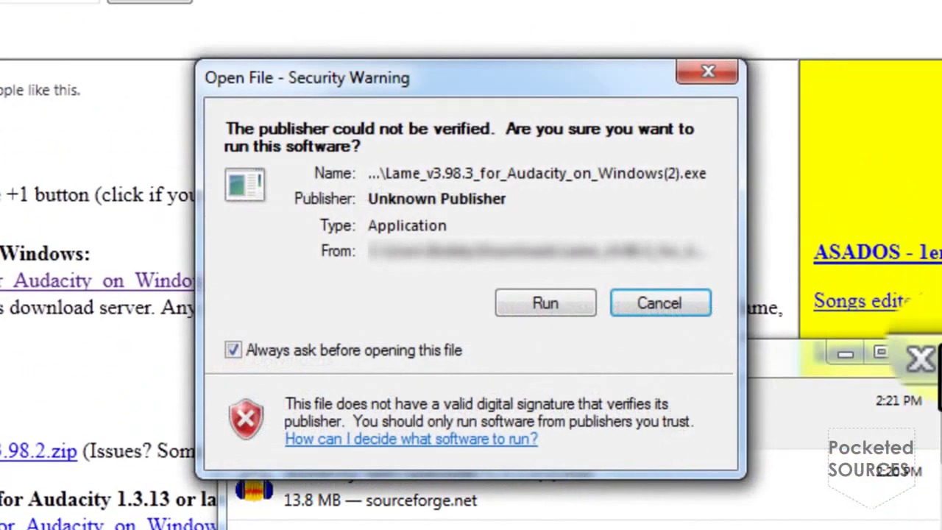
click(526, 302)
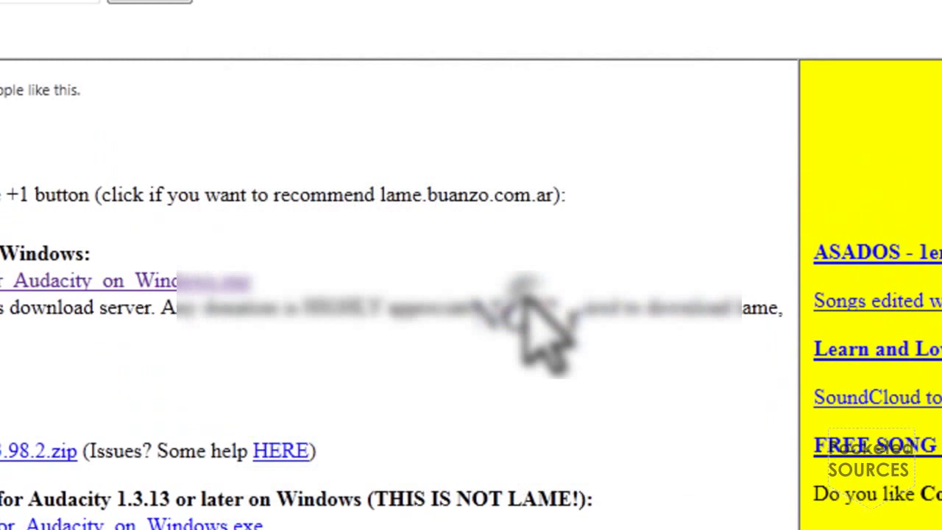
text(********)
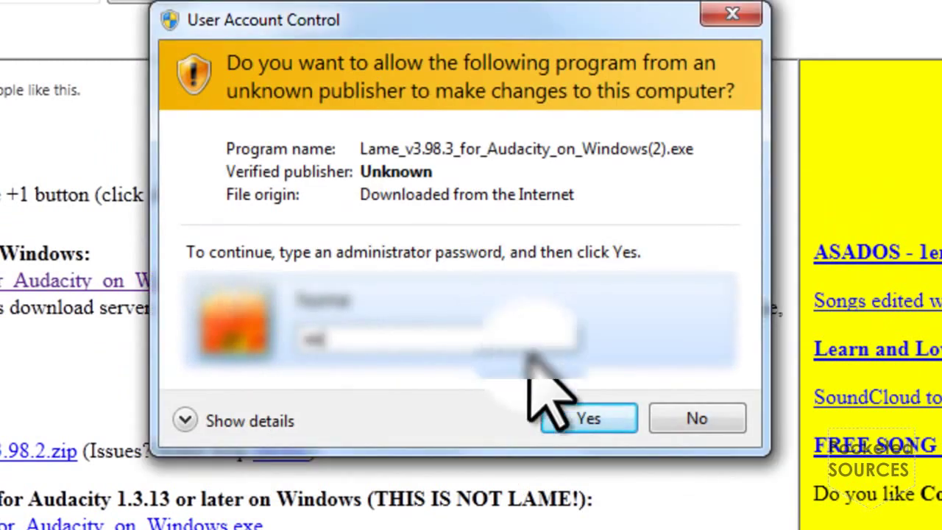
text(*)
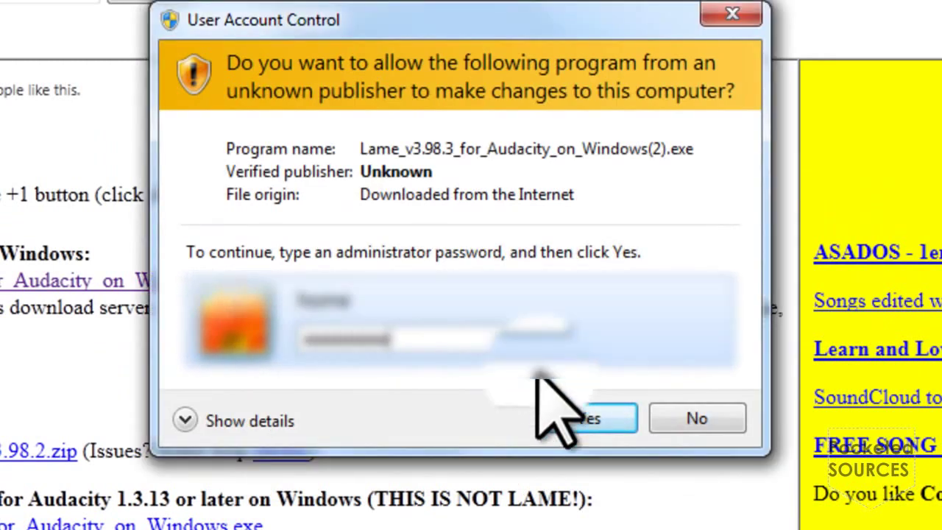
key(Return)
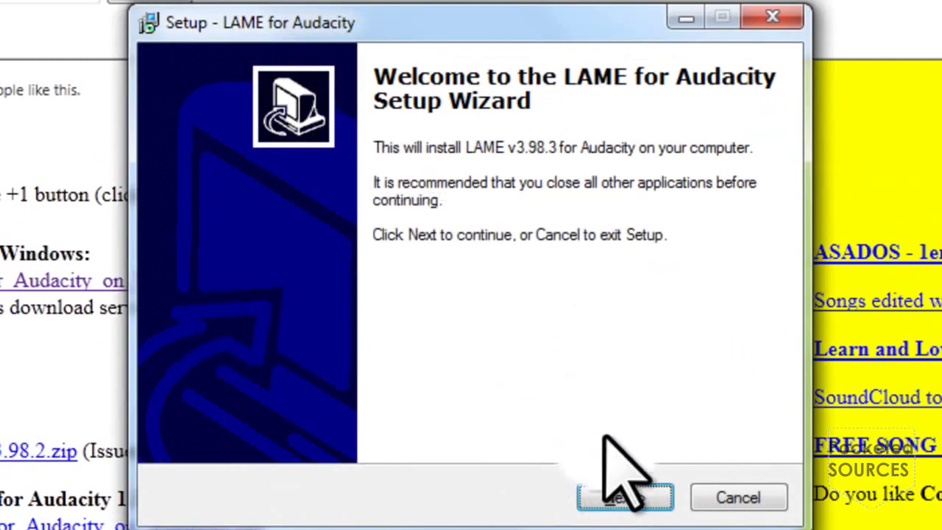
Accept the LAME licence and set the install folder to Audacity 1.3 Beta (Unicode).
click(641, 500)
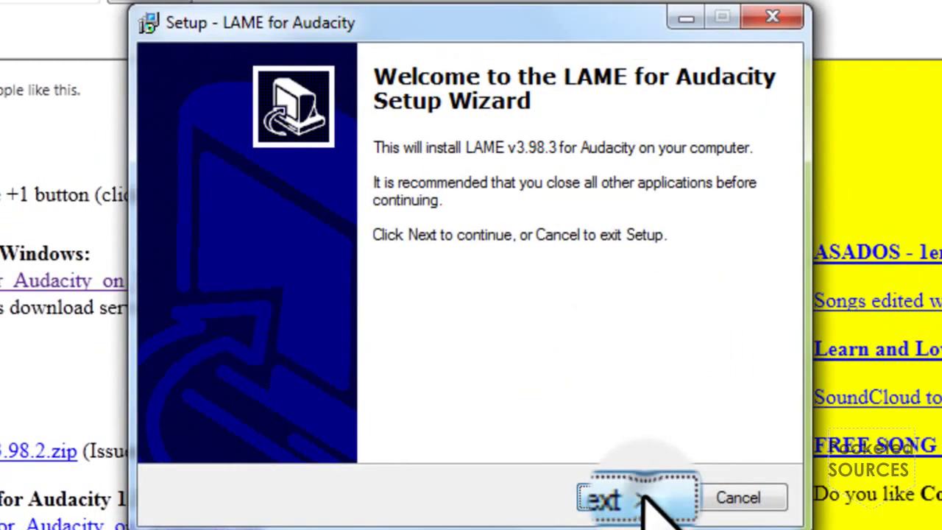
click(324, 415)
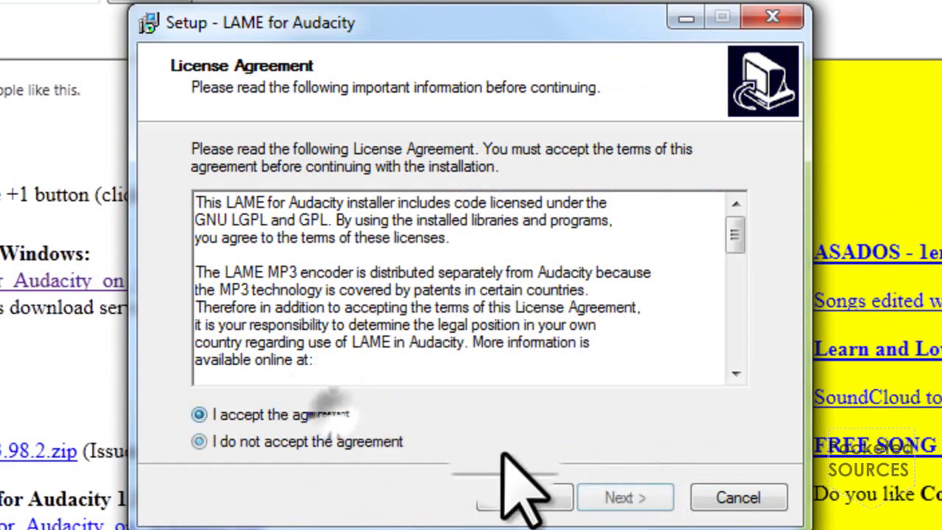
click(622, 497)
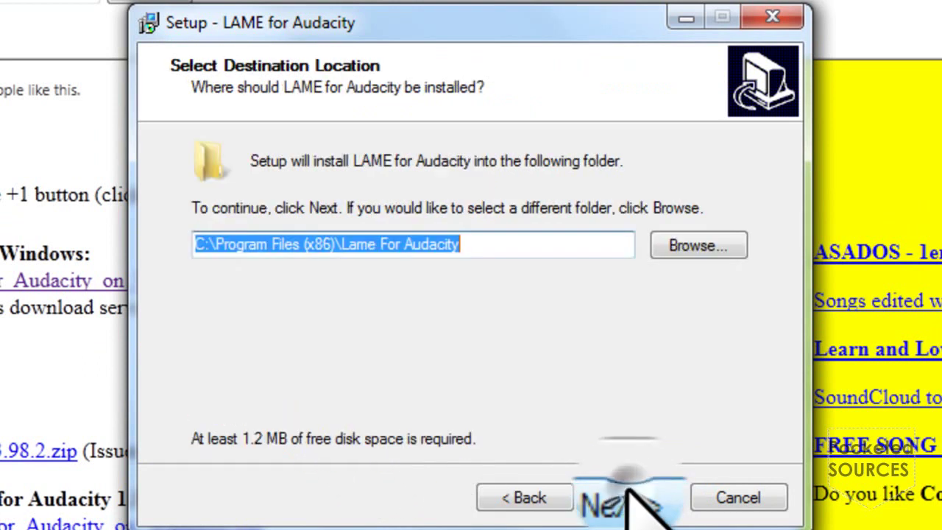
click(717, 254)
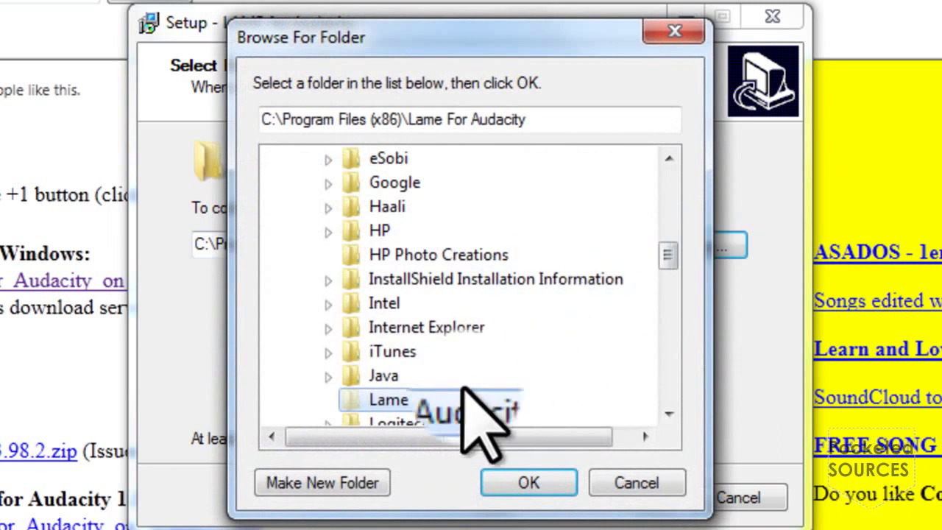
scroll(467, 353, down, 2)
scroll(478, 347, up, 10)
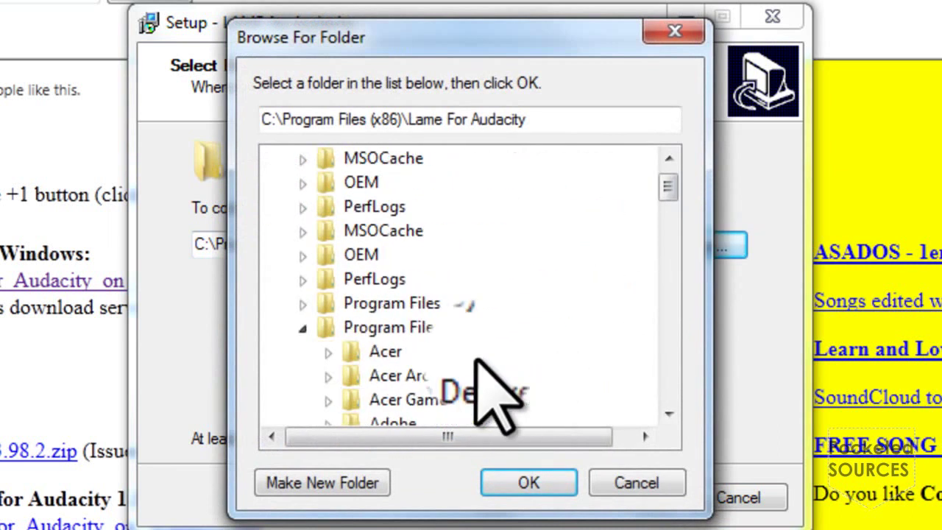
scroll(477, 362, down, 1)
click(478, 398)
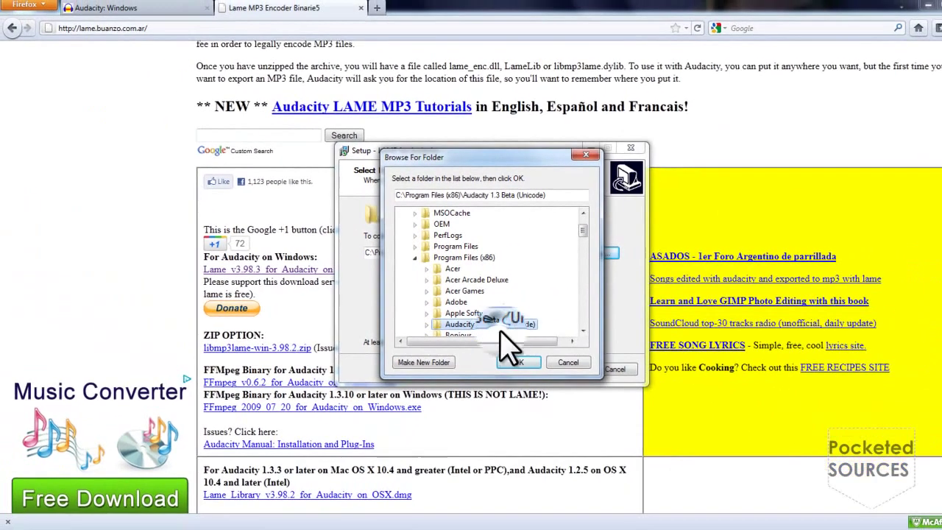
click(517, 363)
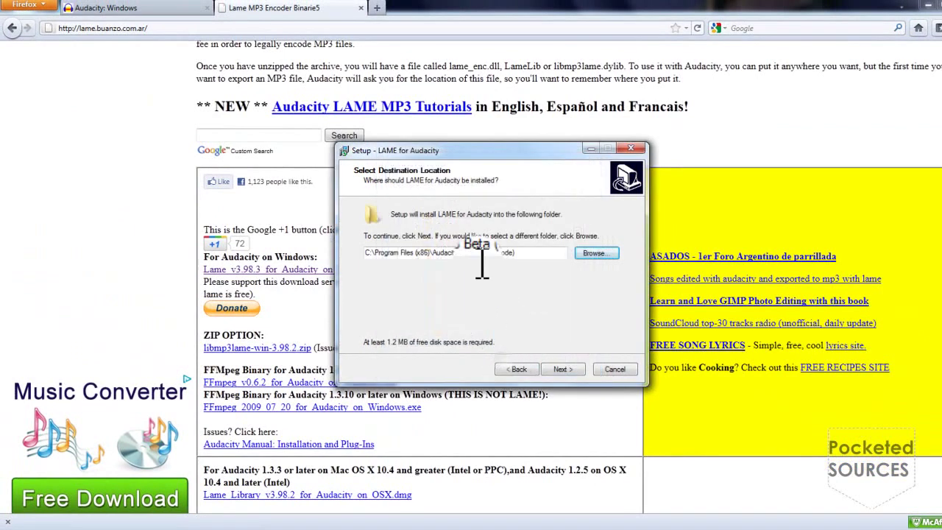
Install LAME v3.98.3 and close the finished setup wizard.
click(564, 369)
click(564, 370)
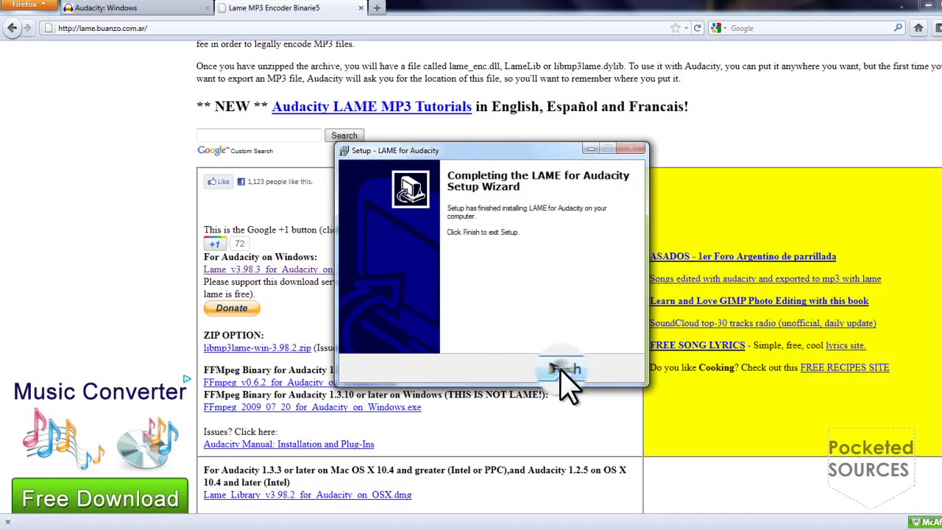
click(564, 370)
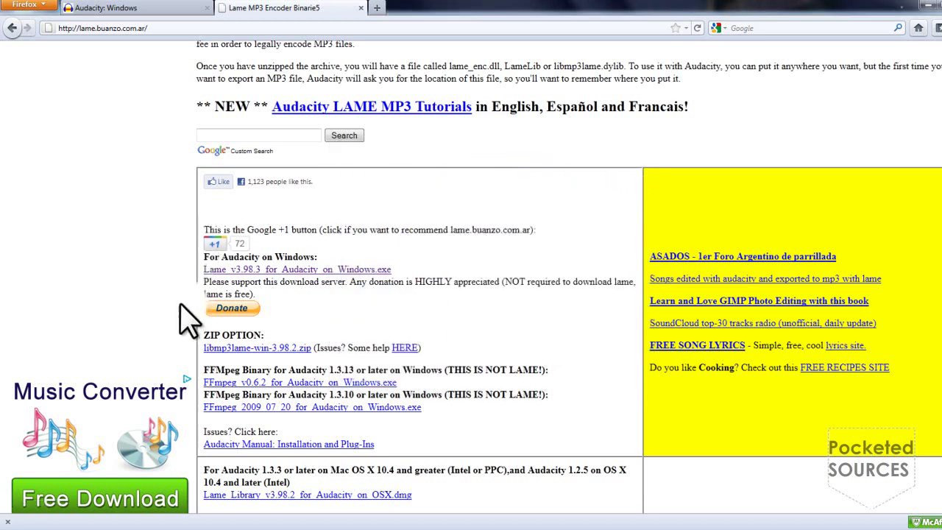
Close Audacity's Preferences dialog and return to the browser.
key(alt+Tab)
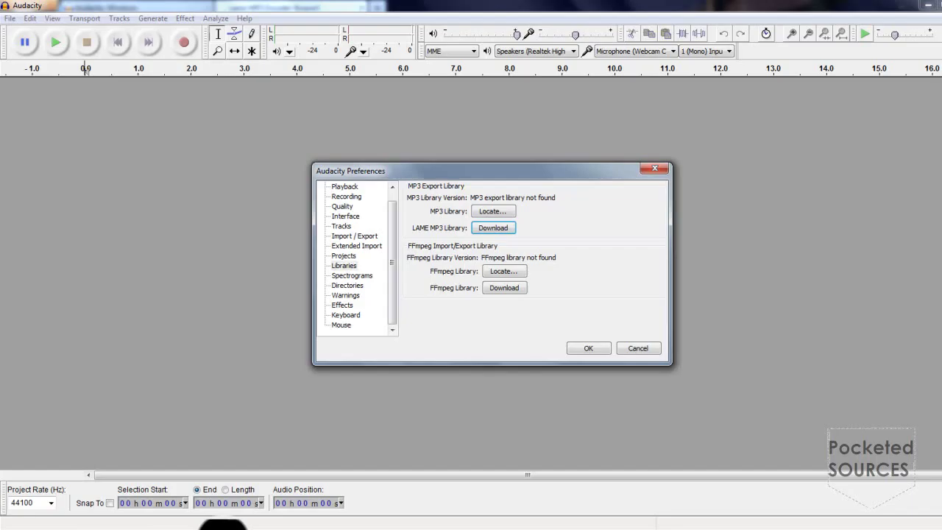
click(589, 349)
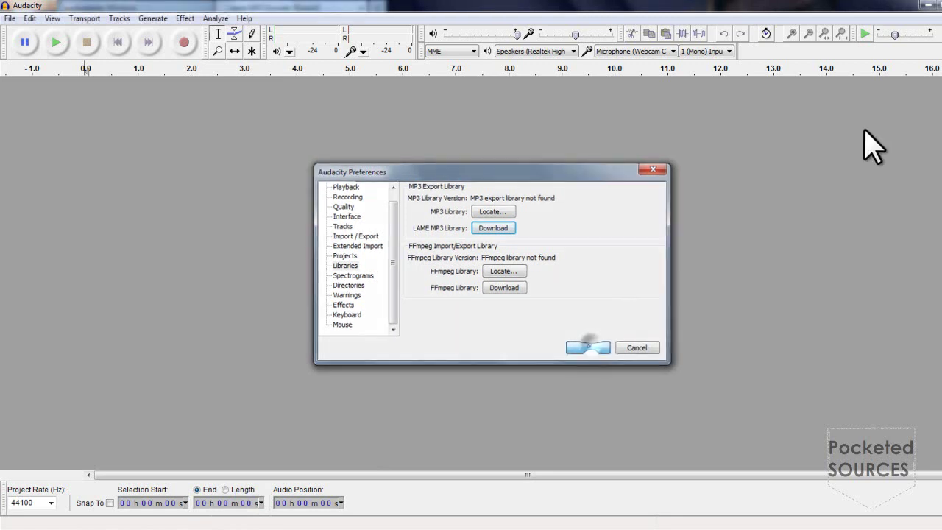
key(alt+Tab)
key(alt+Tab)
Reopen Libraries preferences, confirm the MP3 library shows LAME 3.98.3, and request the FFmpeg download.
click(33, 18)
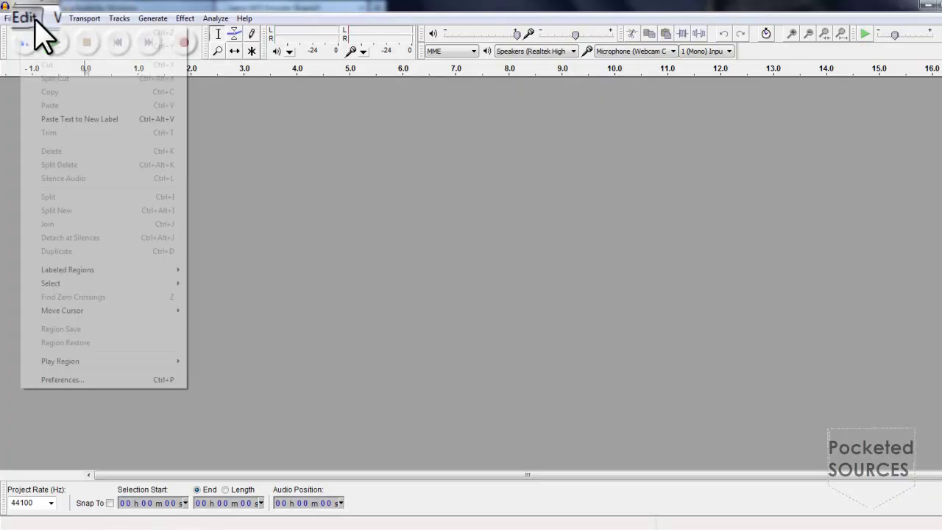
click(96, 381)
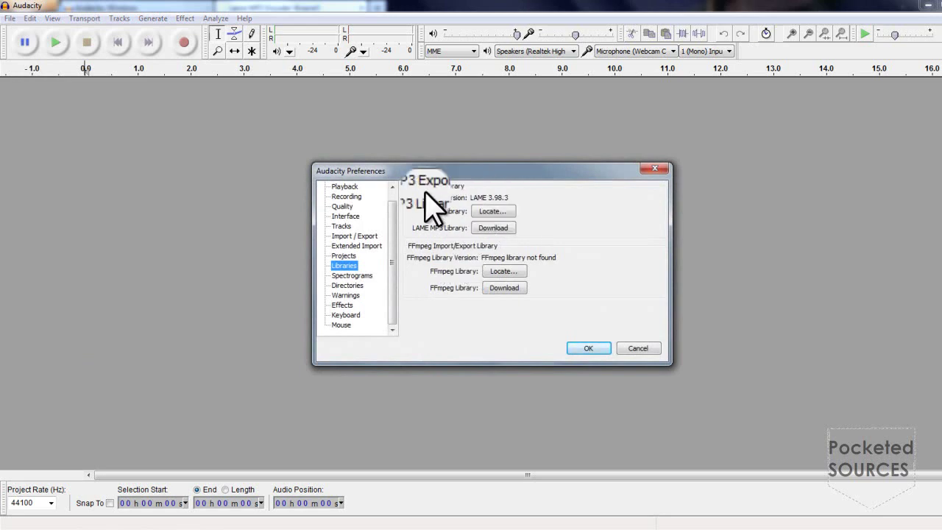
click(497, 213)
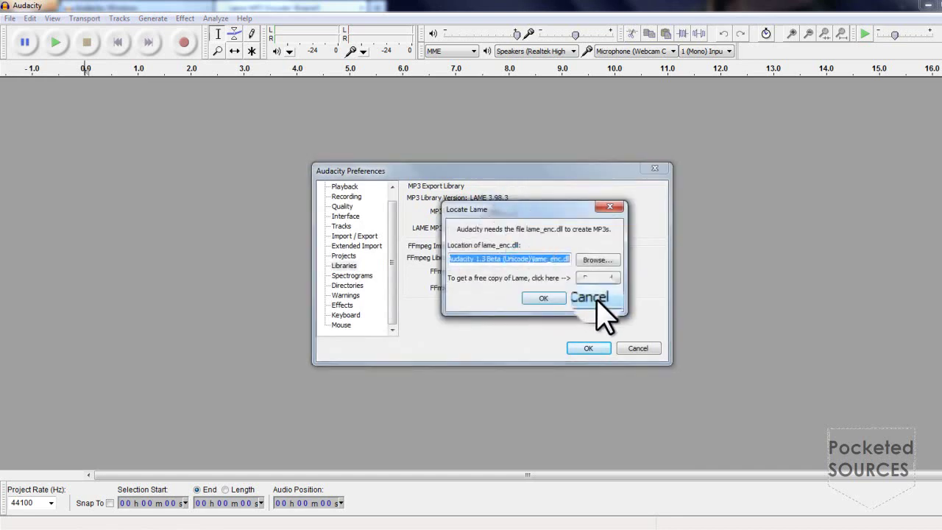
click(597, 298)
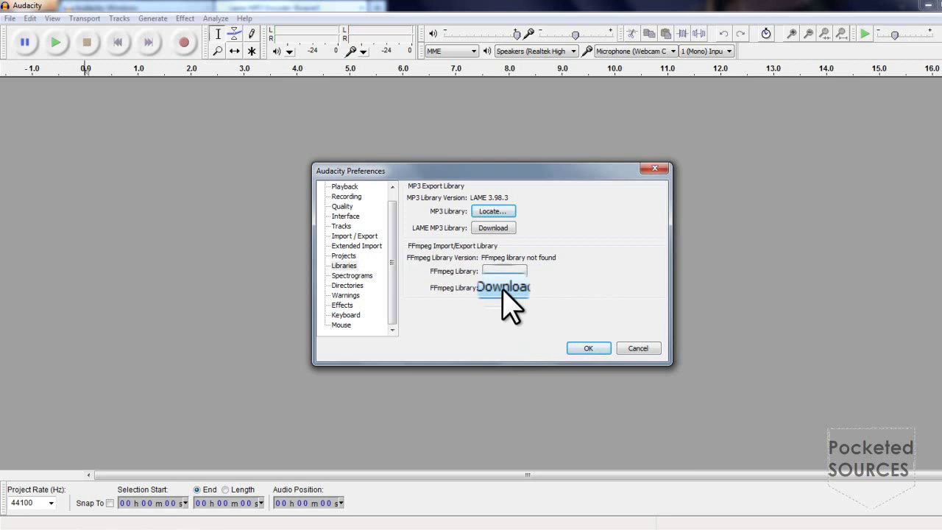
click(502, 288)
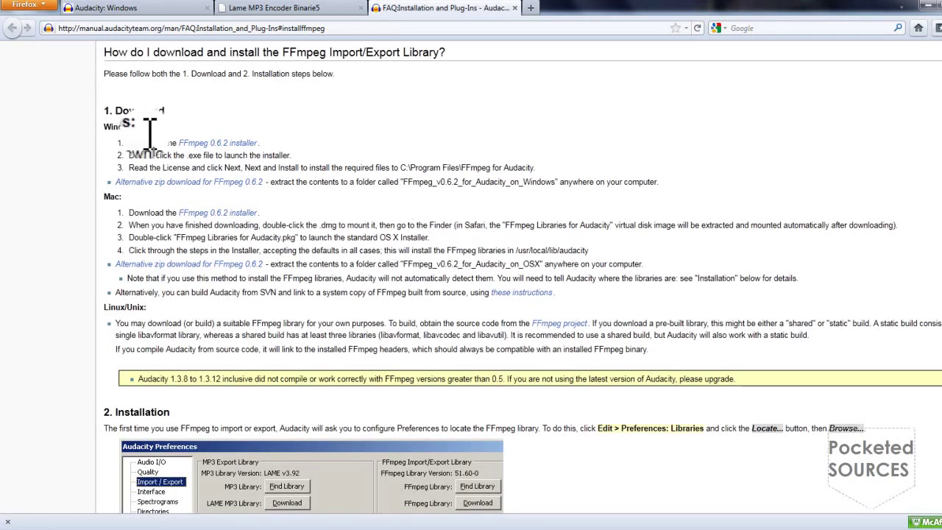
Save the FFmpeg 0.6 Windows installer, then run it, approving the security and administrator prompts.
click(213, 145)
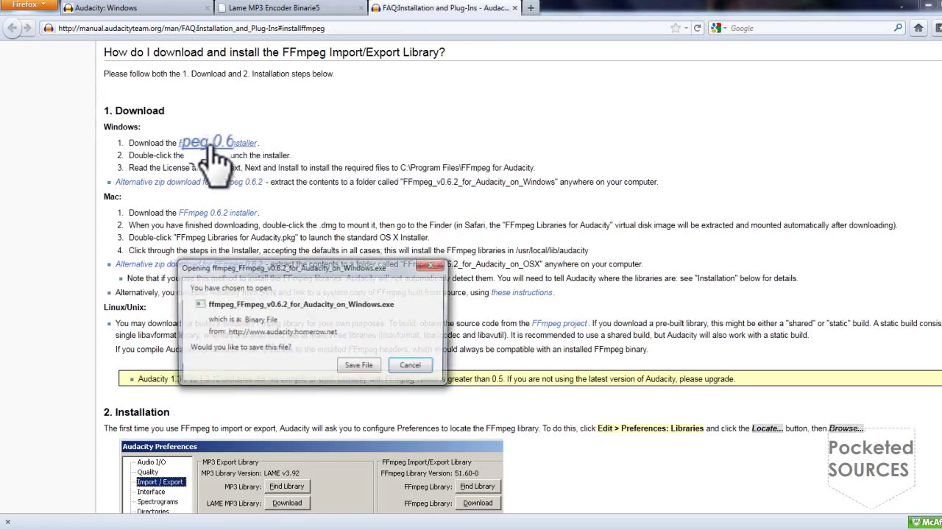
click(357, 367)
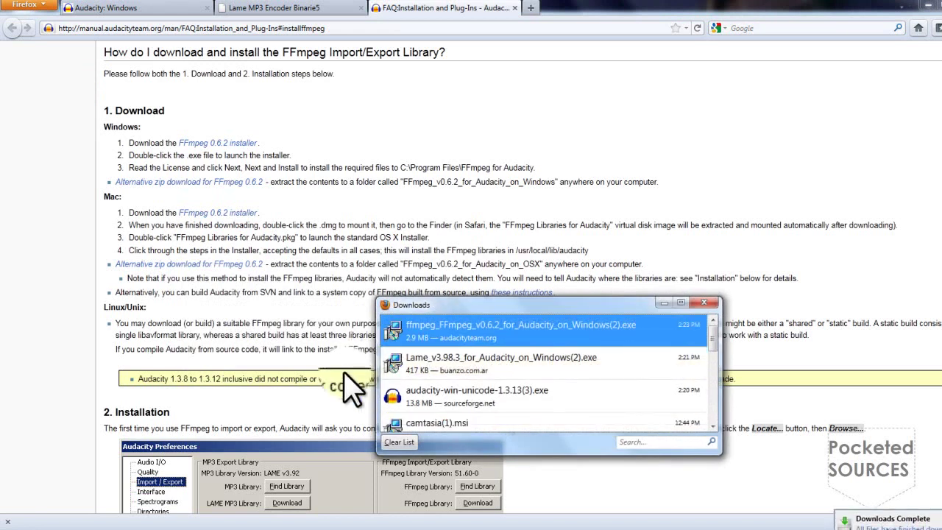
double_click(465, 345)
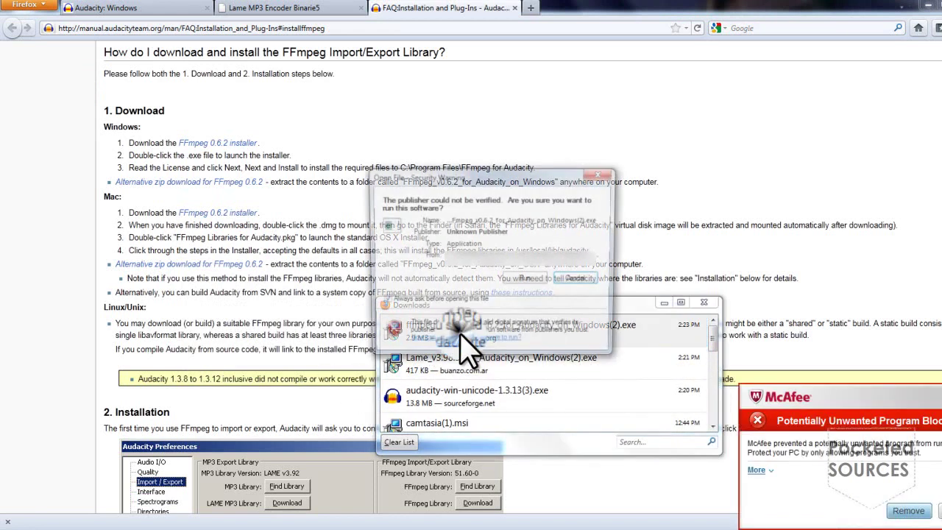
click(703, 302)
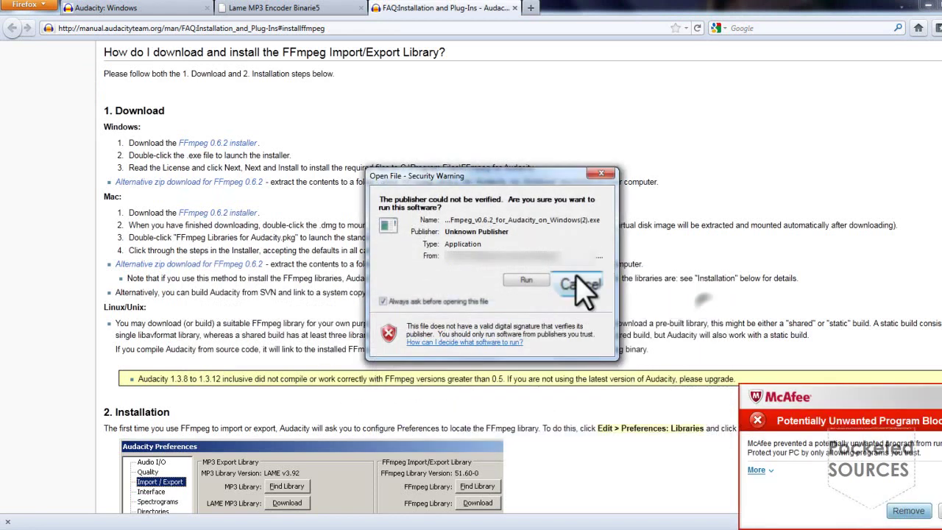
click(528, 280)
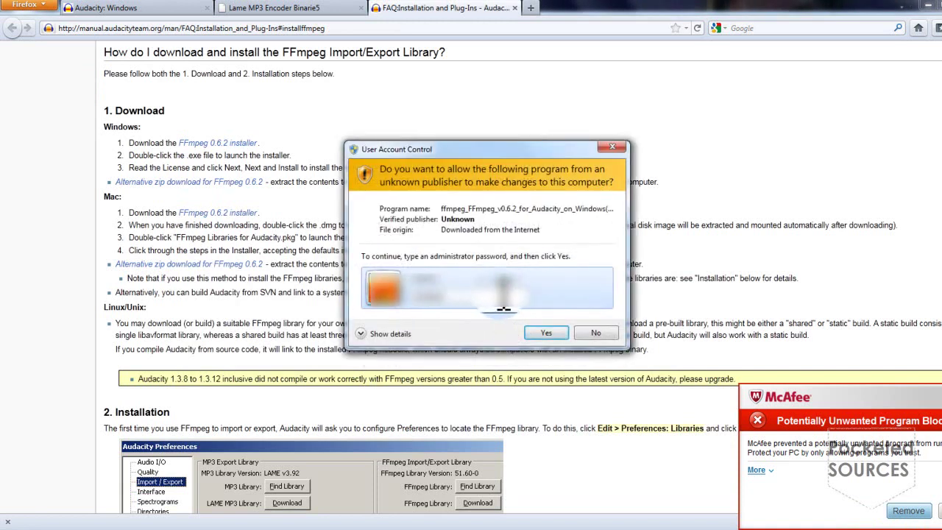
key(Return)
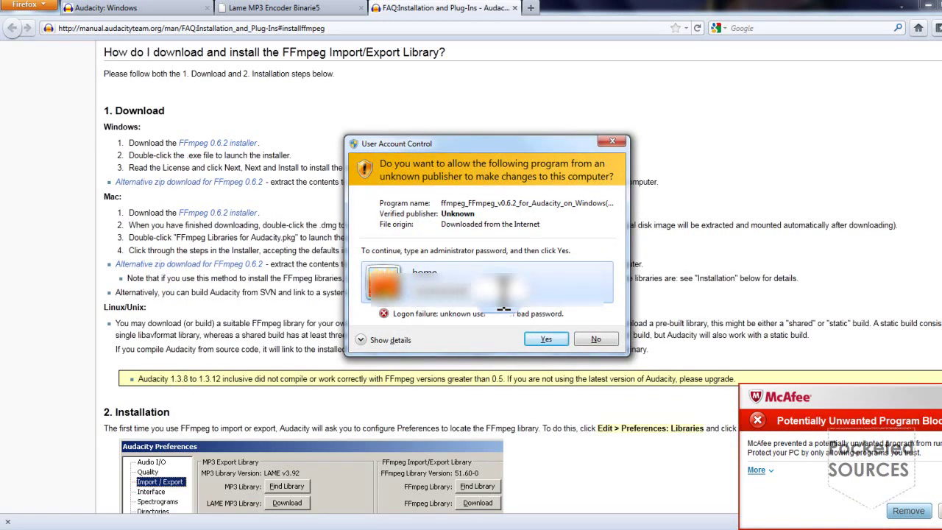
key(Return)
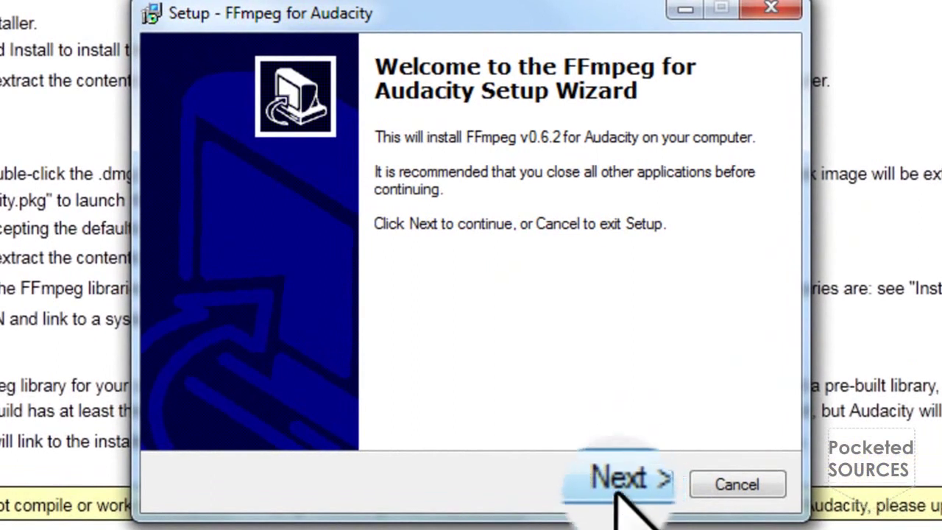
Accept the FFmpeg licence and set the install folder to Program Files (x86)\Audacity 1.3 Beta (Unicode).
click(622, 486)
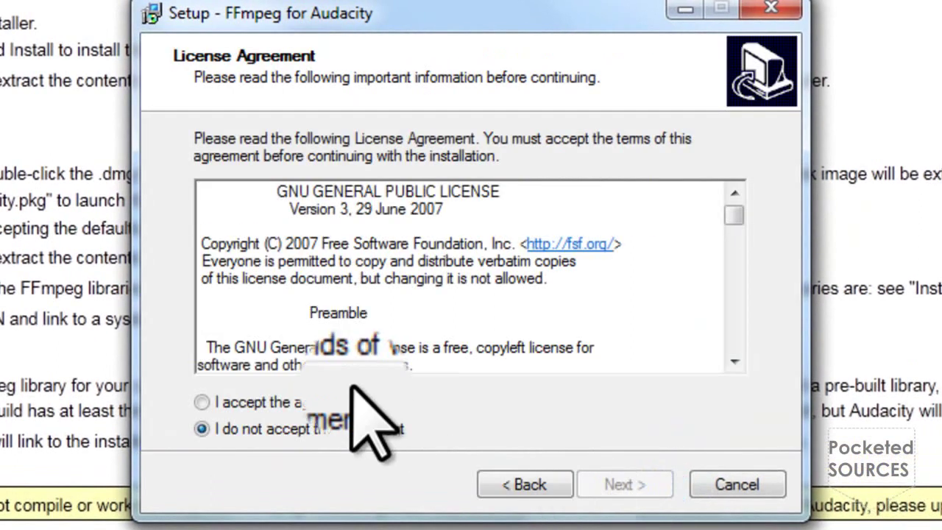
click(335, 402)
click(611, 486)
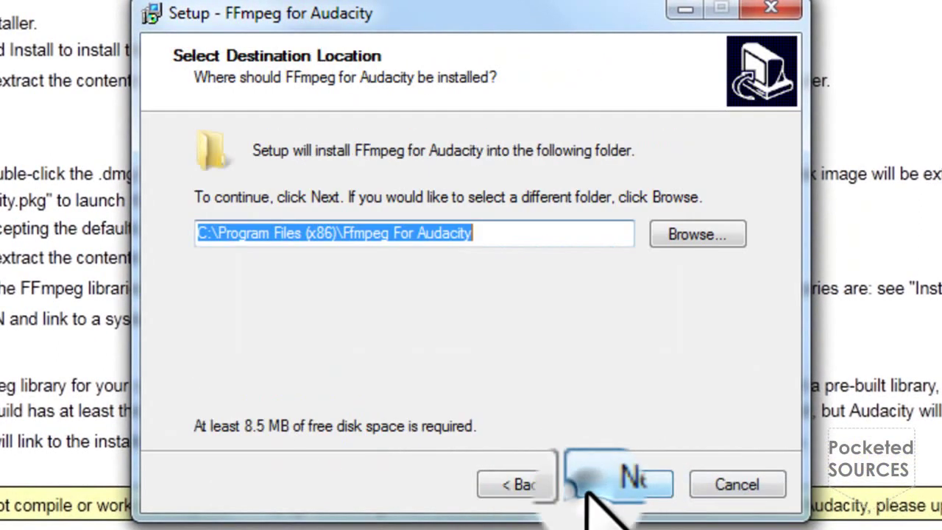
click(718, 234)
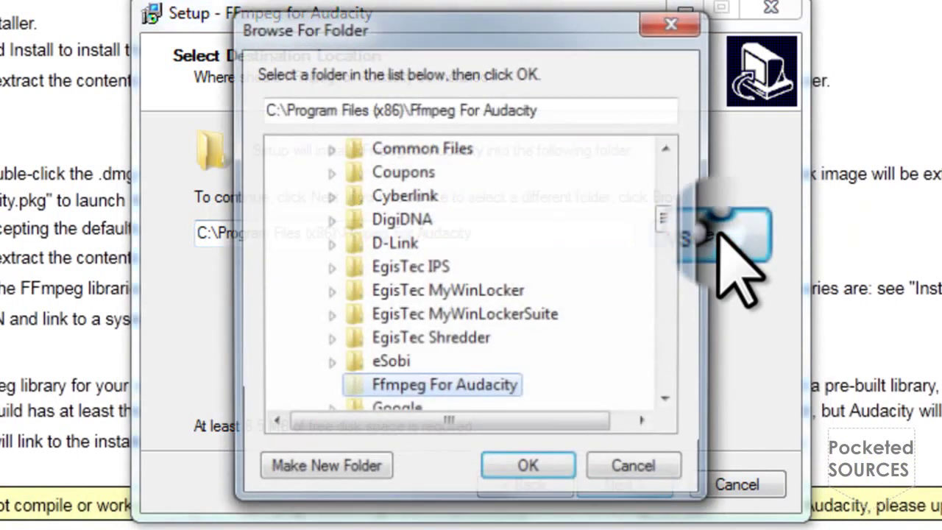
scroll(516, 361, down, 2)
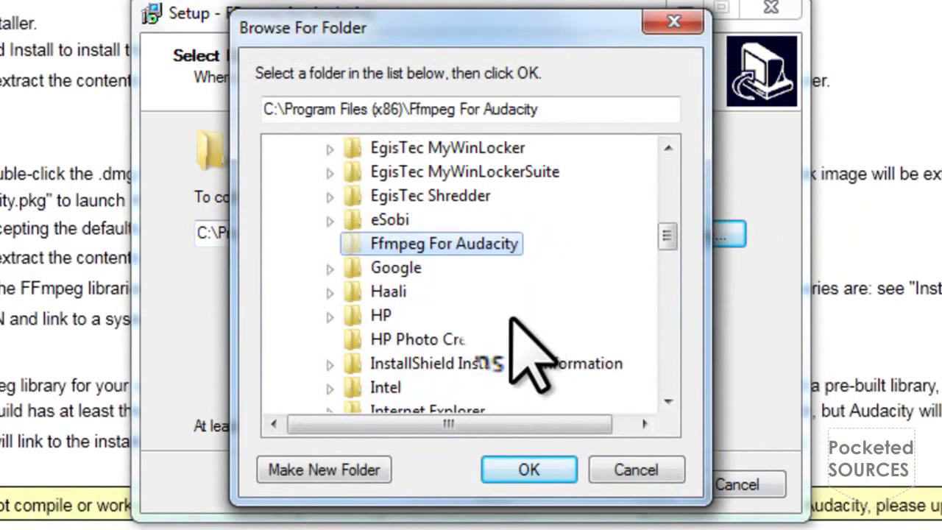
scroll(537, 357, up, 7)
scroll(442, 321, down, 2)
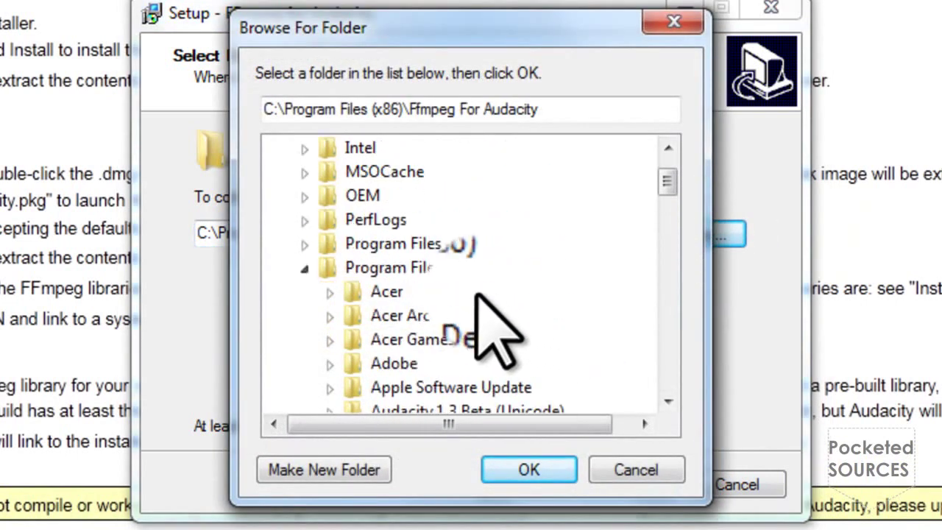
click(471, 339)
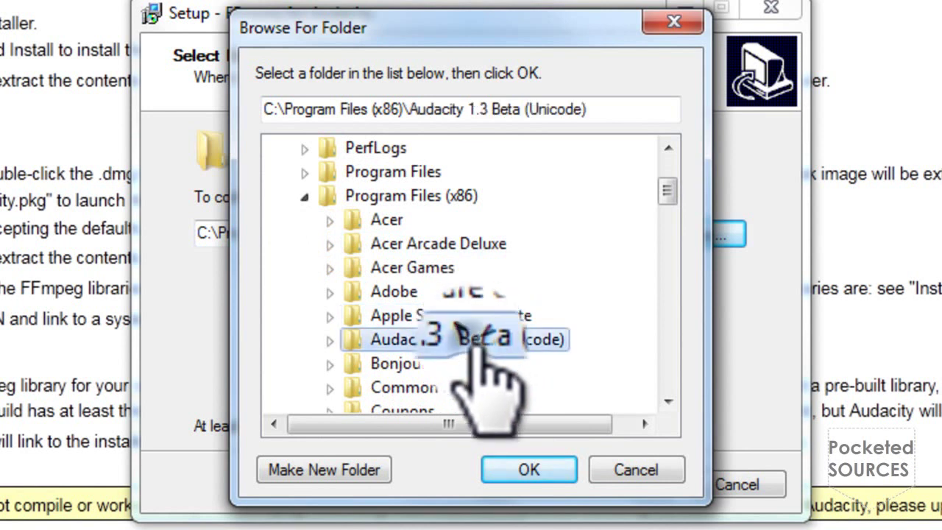
click(529, 469)
Install FFmpeg v0.6.2 and finish the setup wizard.
click(611, 486)
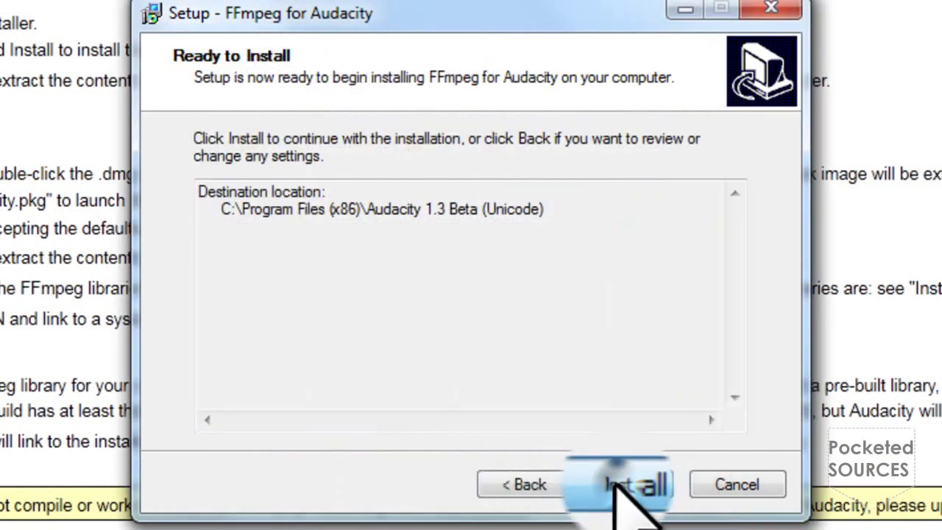
click(615, 485)
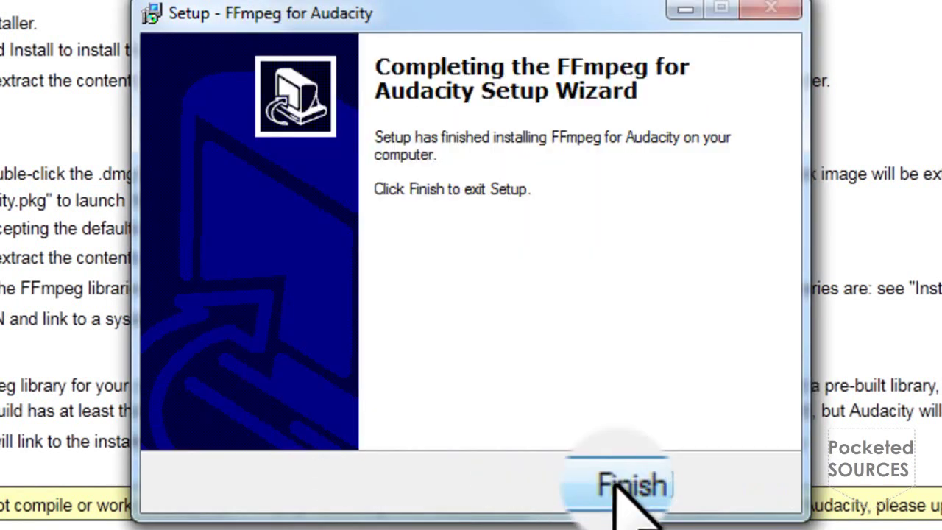
click(616, 486)
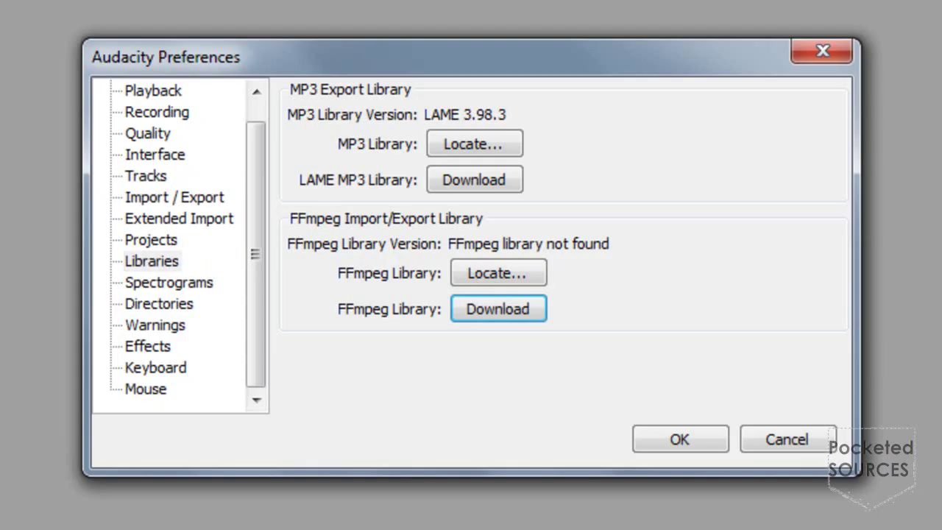
Reopen Libraries preferences, locate FFmpeg so it reports F(52.64.2),C(52.72.2),U(50.15.1), and close with OK.
click(678, 496)
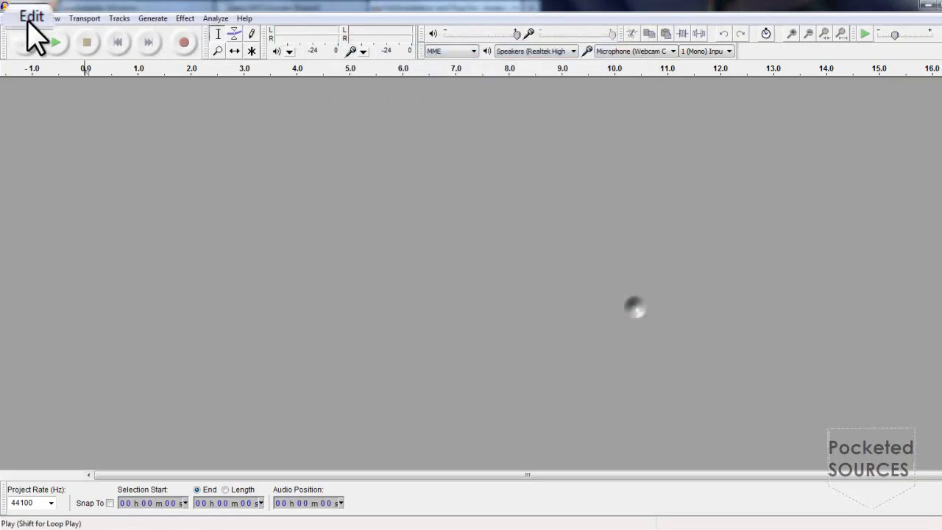
click(30, 18)
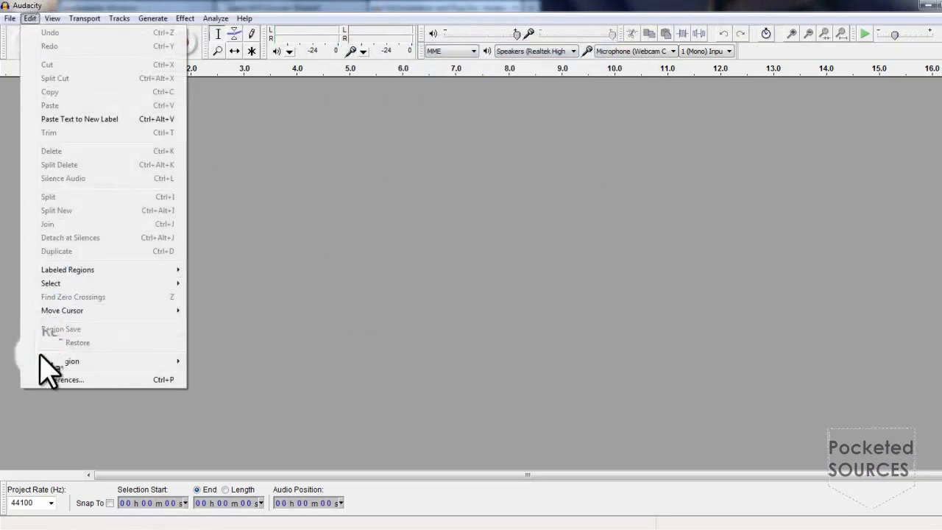
click(39, 381)
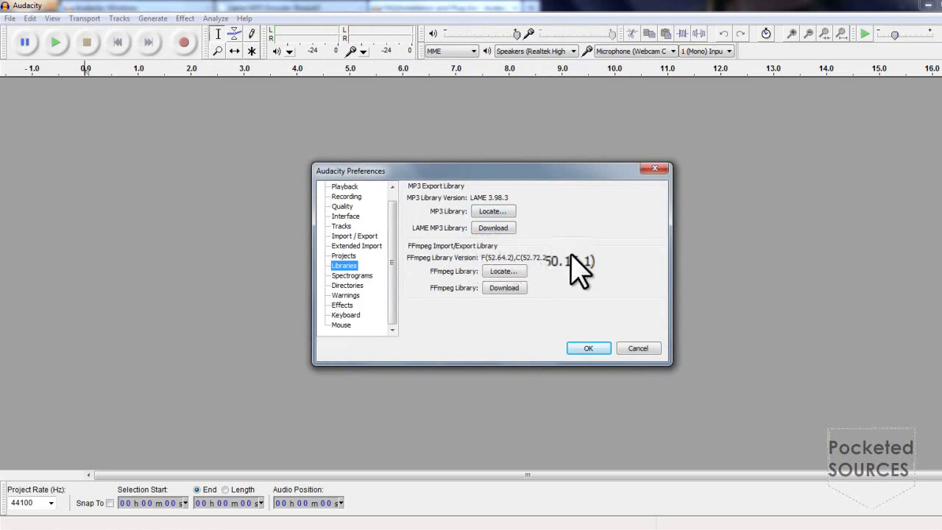
click(516, 272)
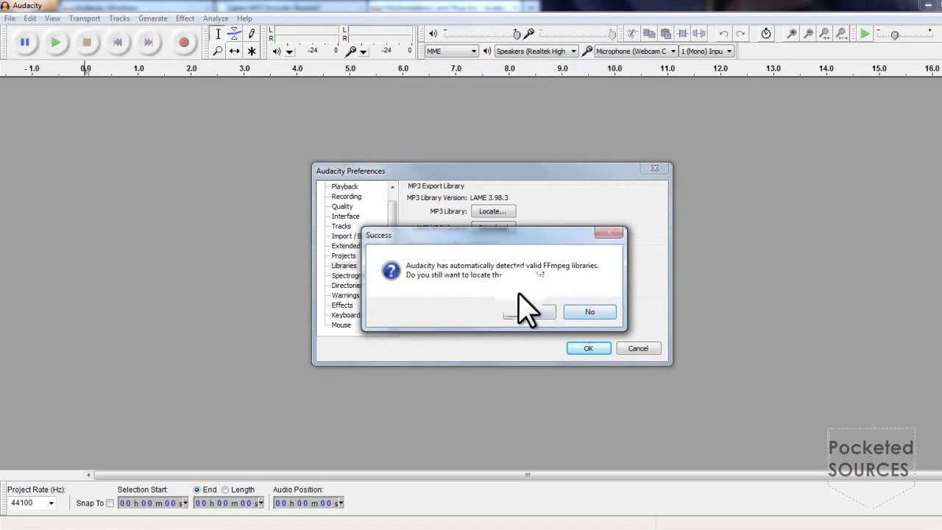
click(590, 314)
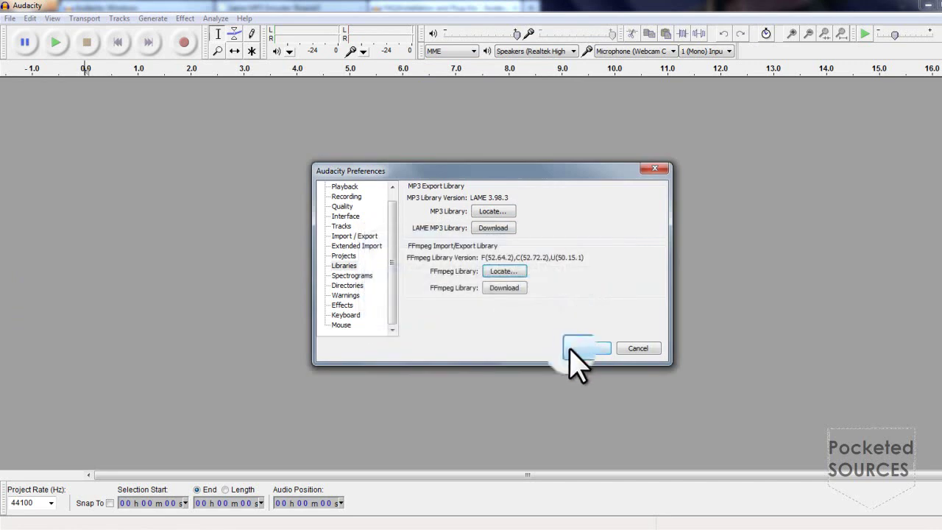
click(578, 348)
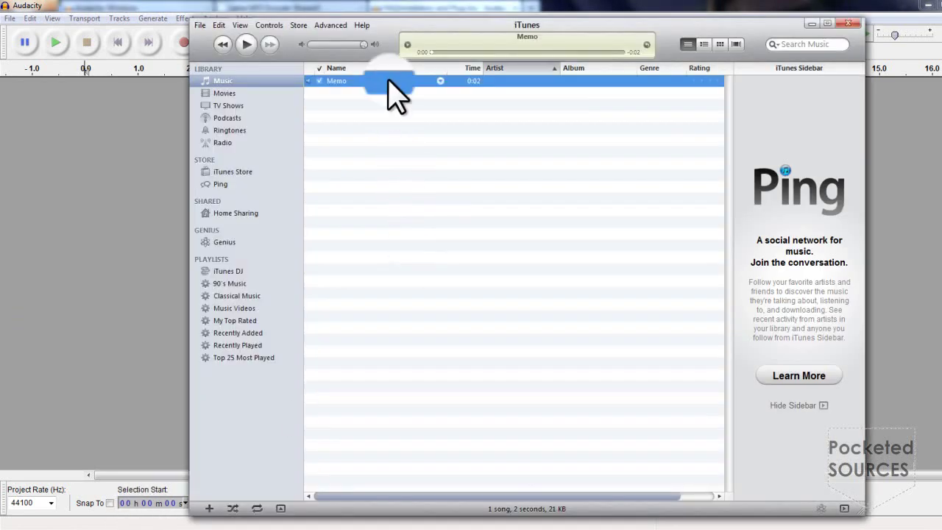
Drag the iTunes 'Memo' recording into Audacity as a mono 44100 Hz track, close iTunes, and play it.
drag(388, 81, 146, 199)
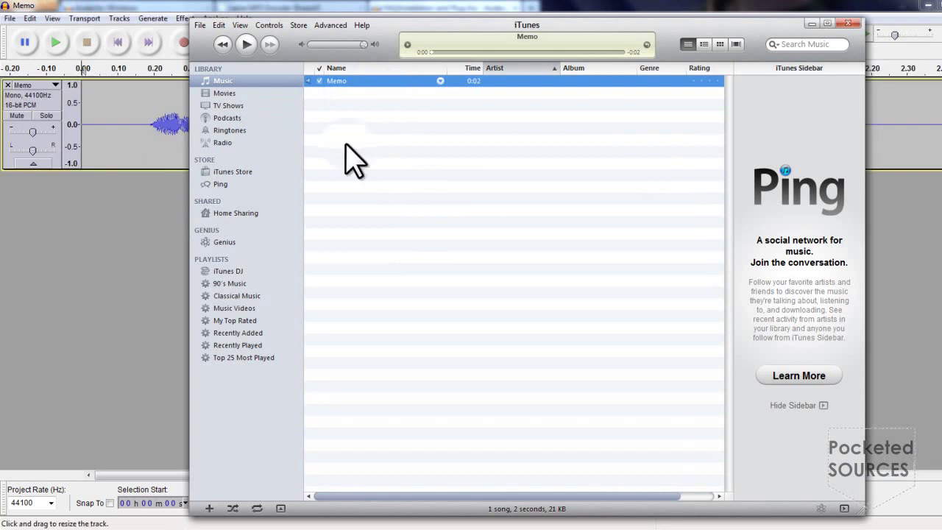
click(849, 23)
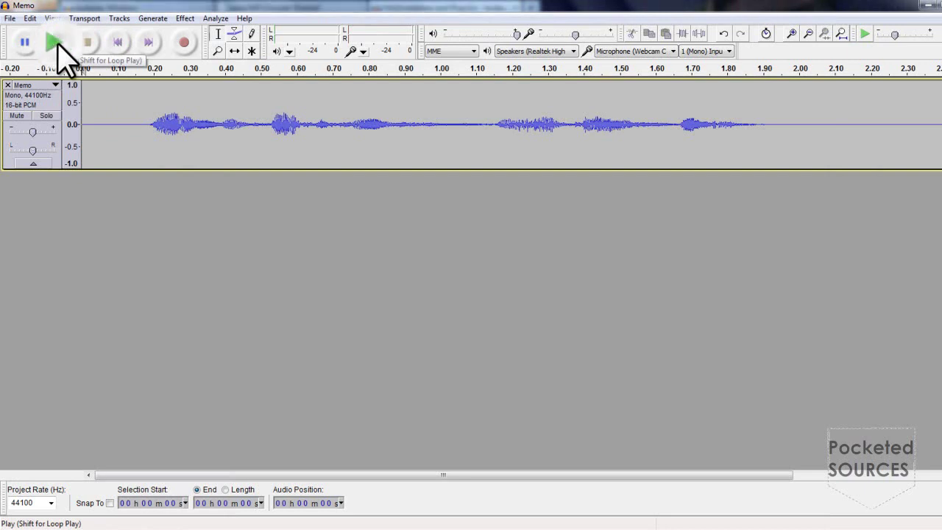
click(57, 44)
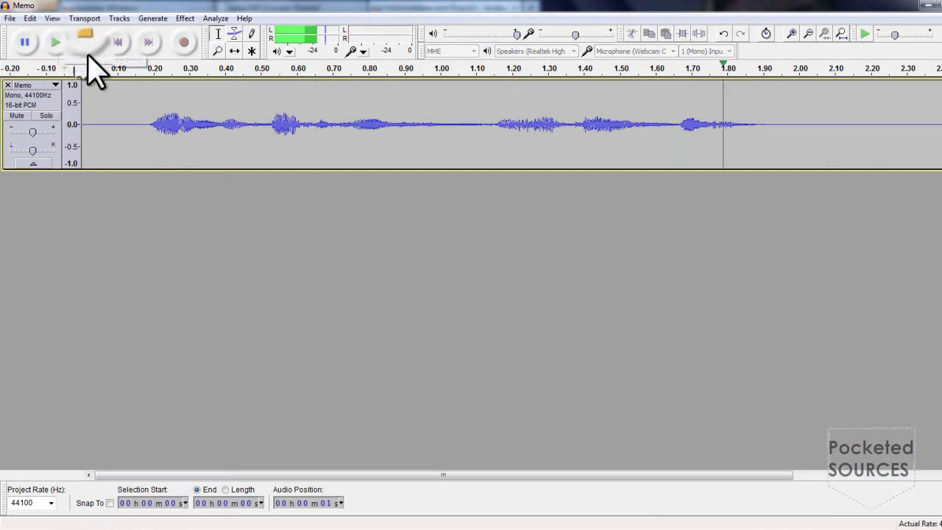